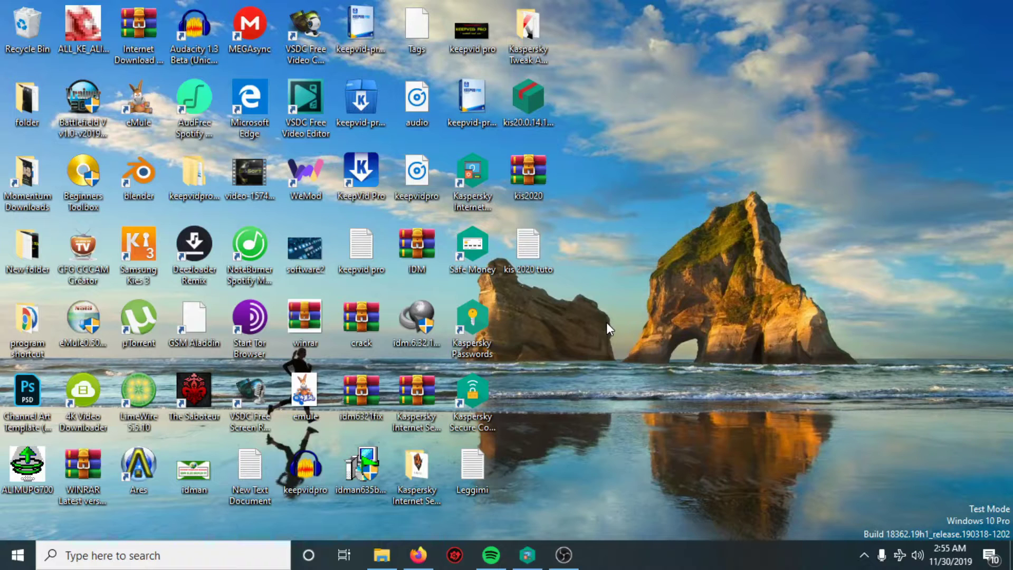
Extract the kis2020 archive to the Desktop, replacing all existing files, and close the archive
double_click(529, 178)
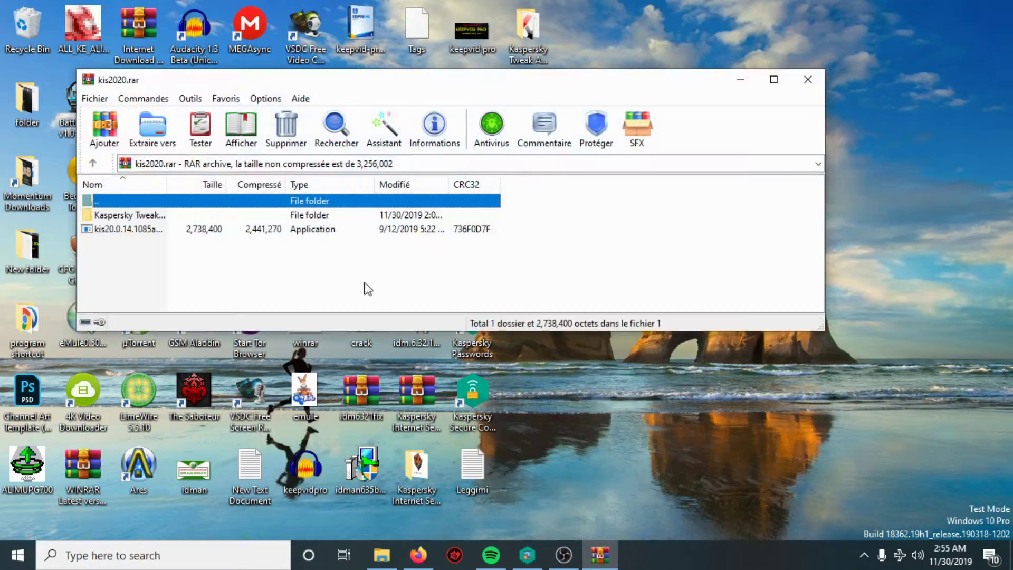
left_click(165, 143)
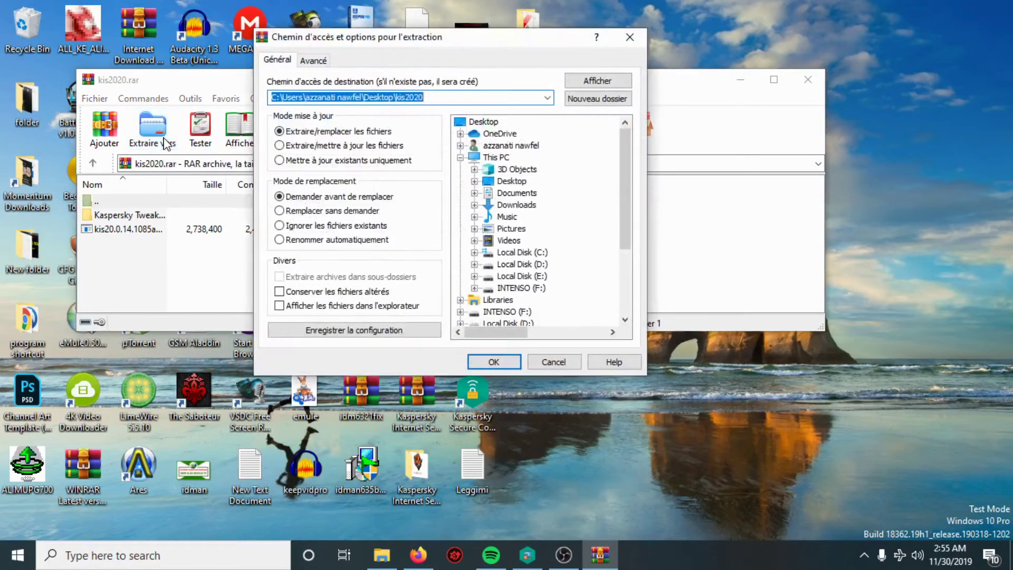
left_click(481, 126)
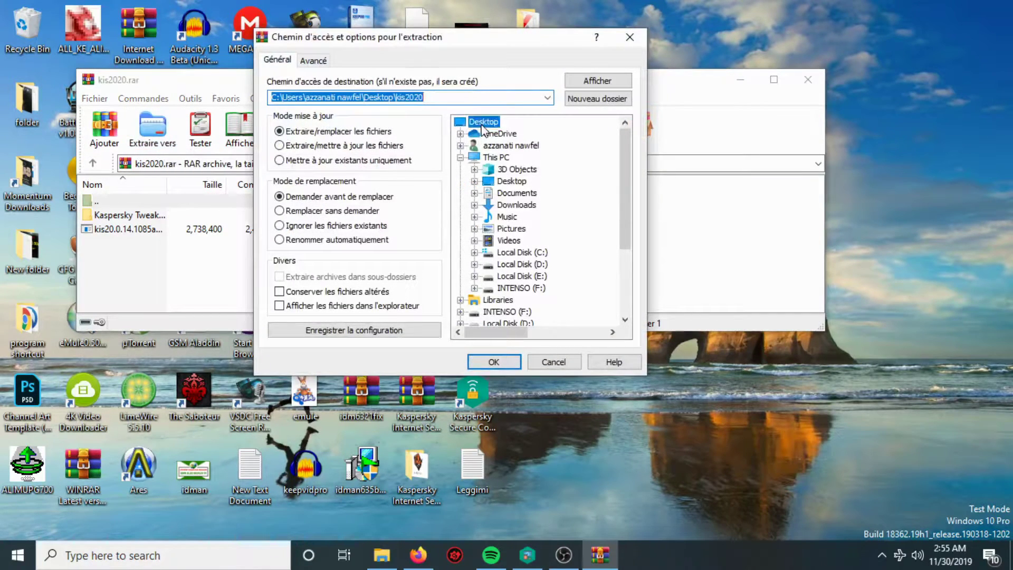
left_click(490, 363)
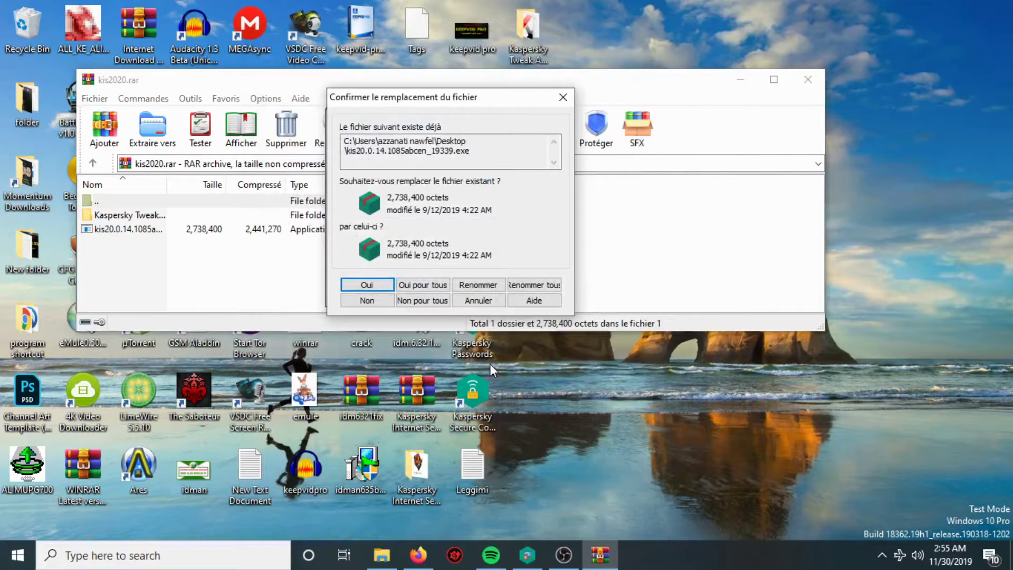
left_click(422, 285)
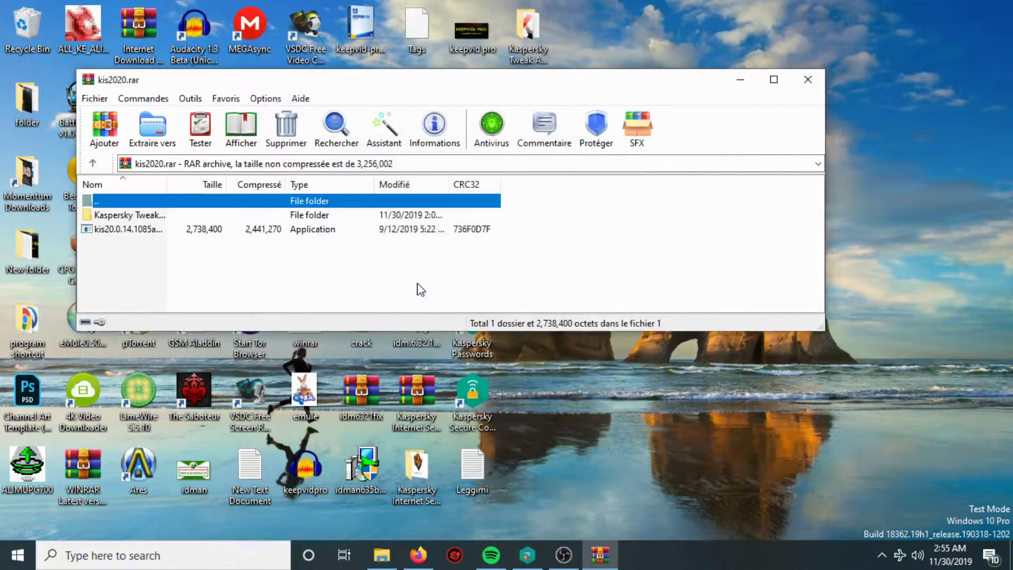
left_click(808, 80)
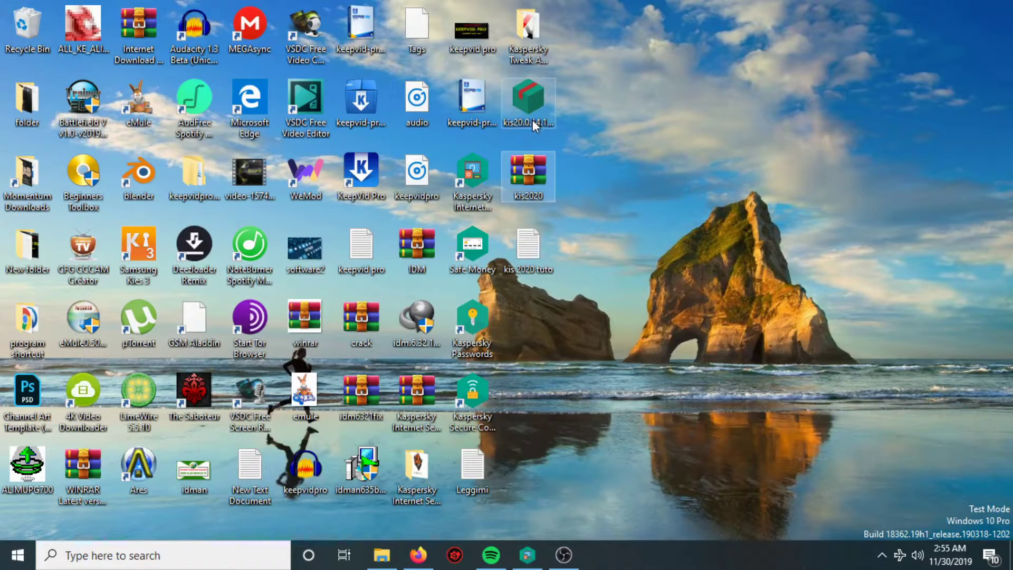
Run the extracted kis20.0.14.1085 installer without joining Kaspersky Security Network, and continue the installation over the existing version
mouse_move(533, 121)
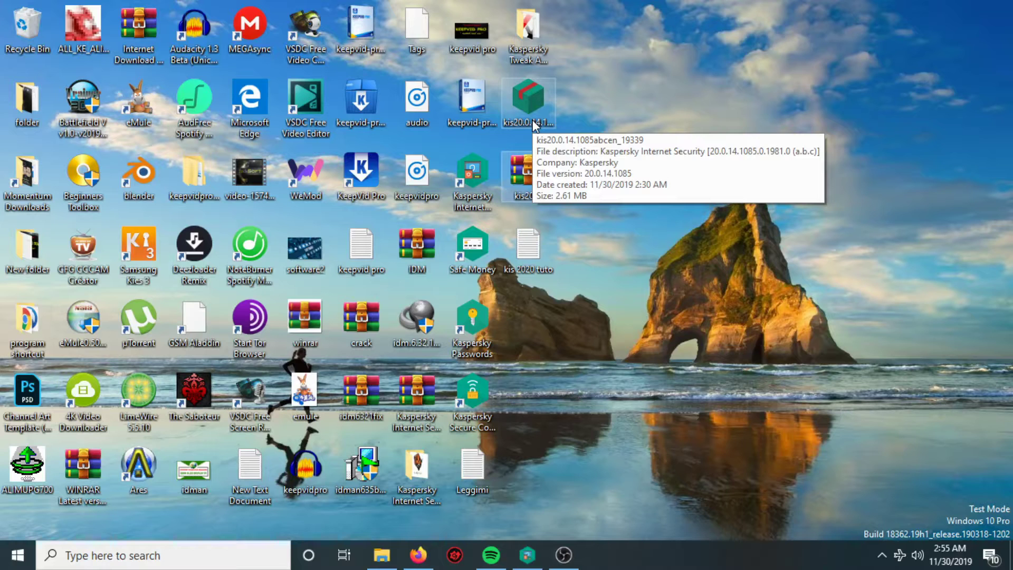
double_click(534, 125)
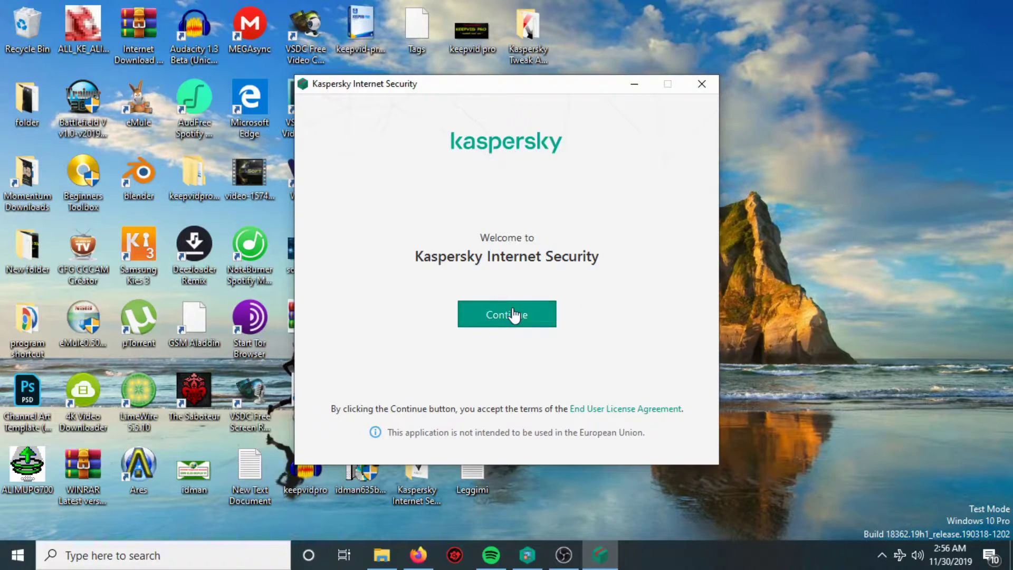
left_click(514, 315)
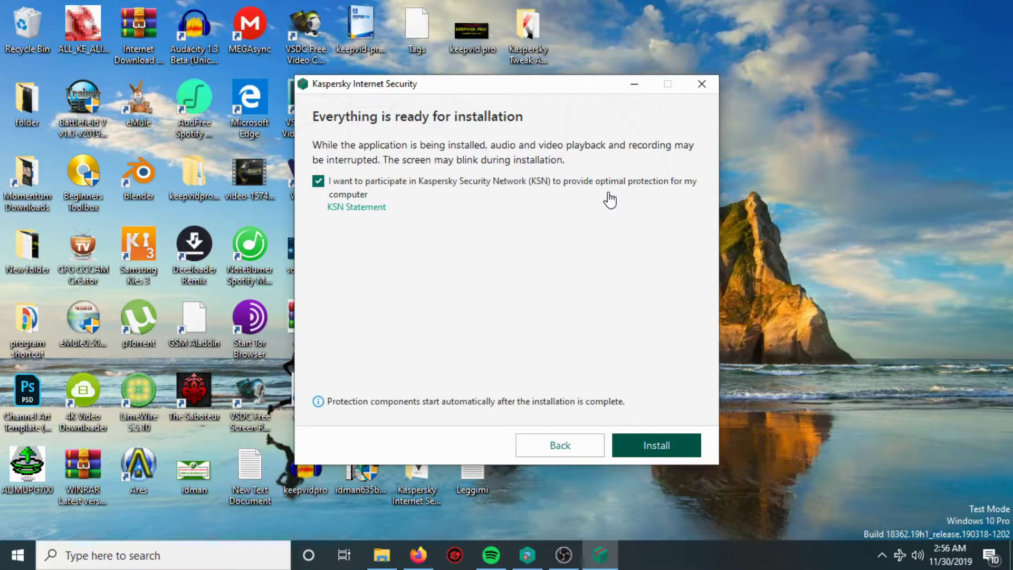
left_click(319, 185)
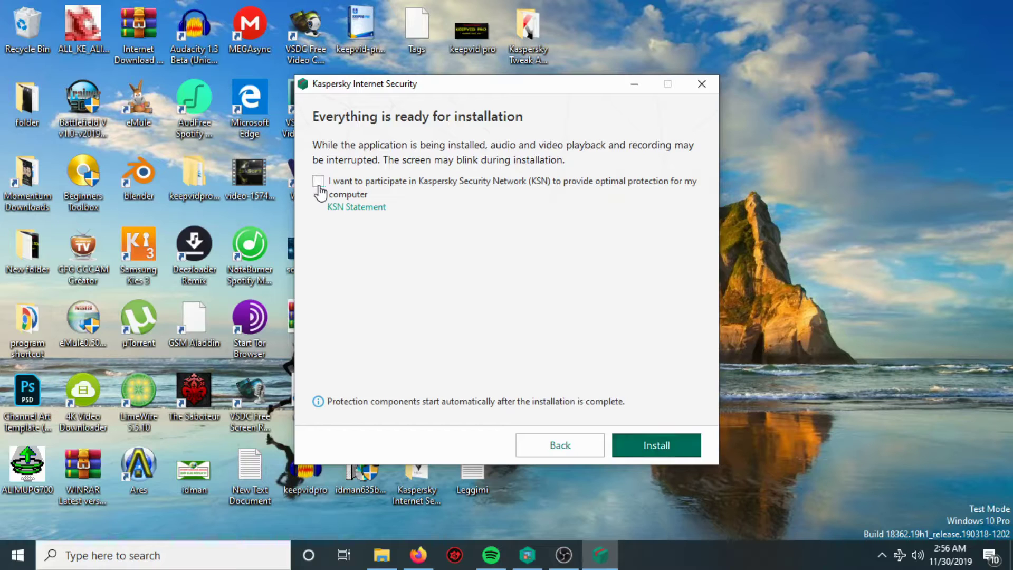
left_click(675, 453)
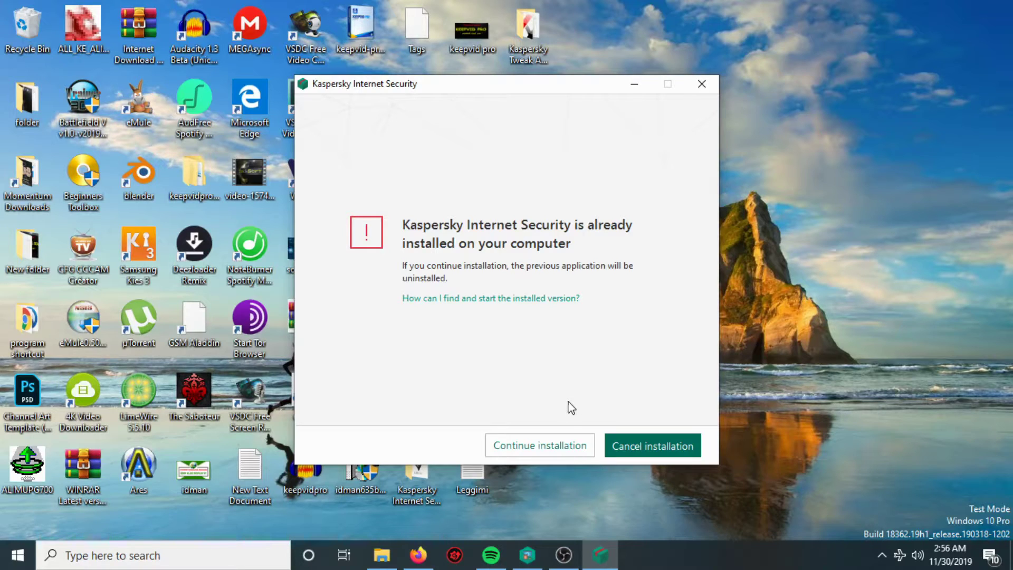
left_click(547, 448)
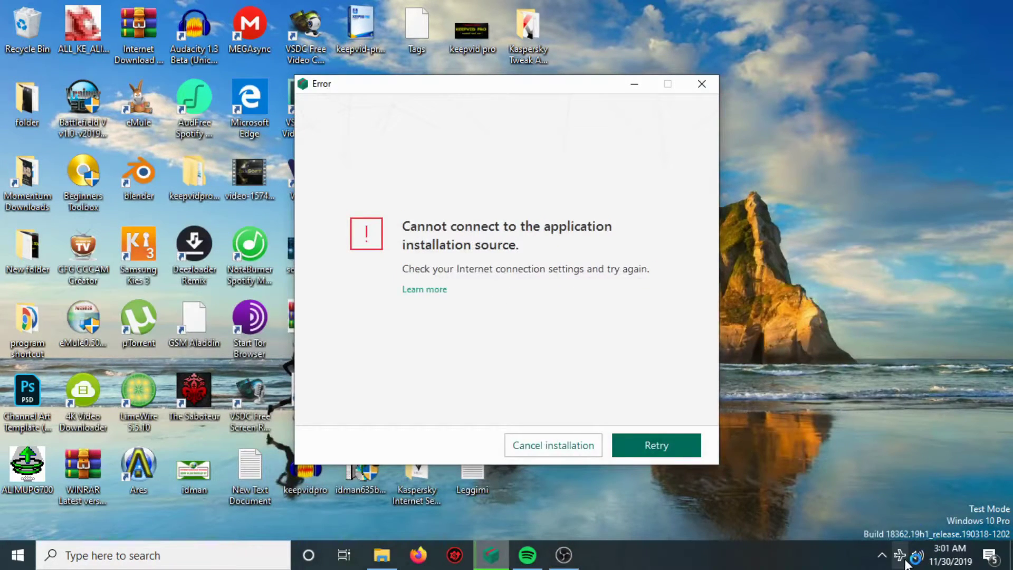
Connect the computer to the TP-LINK_2052 Wi-Fi network and ignore the recommendation to enable protection for it
left_click(902, 559)
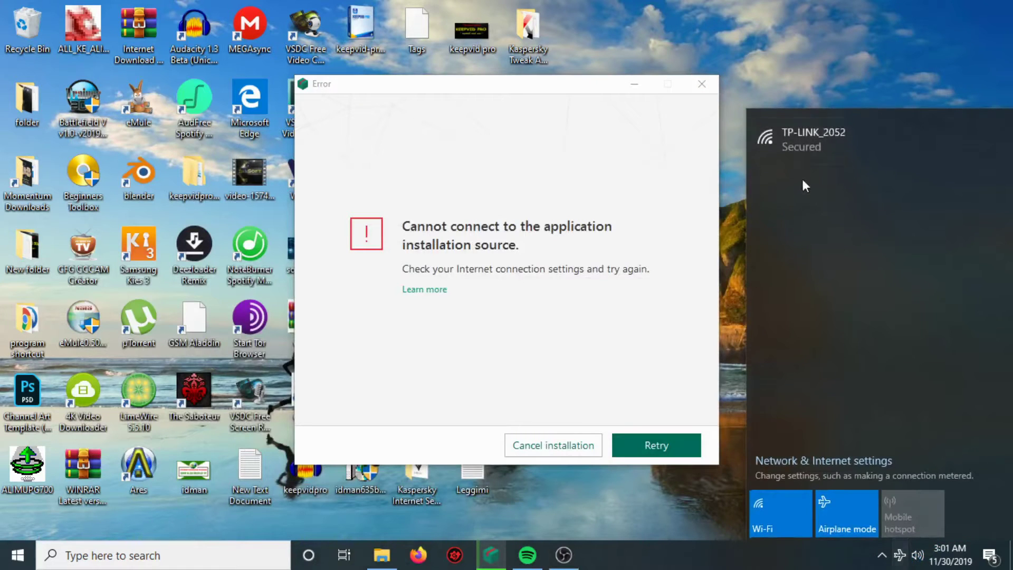
left_click(794, 125)
left_click(916, 202)
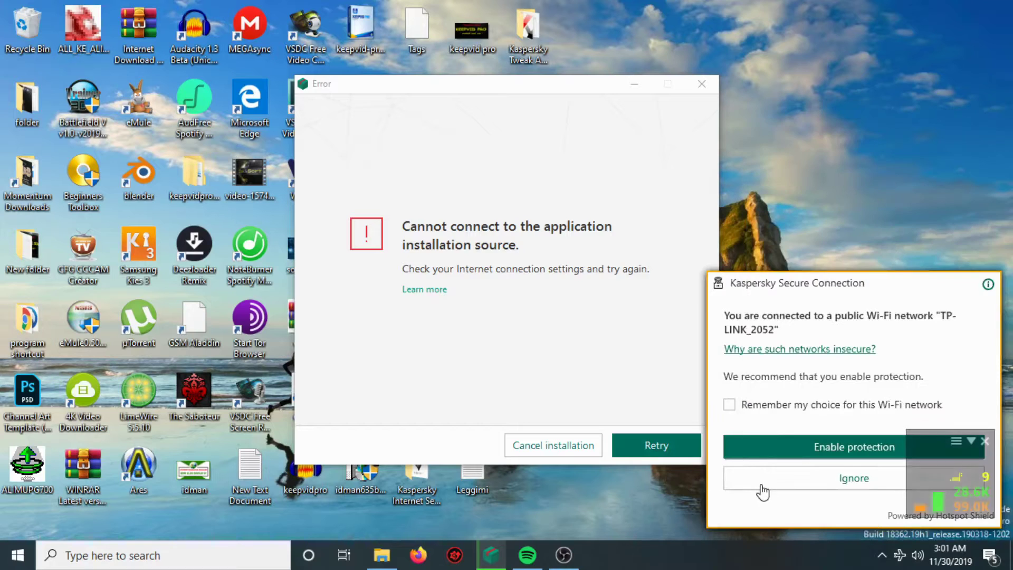
left_click(787, 484)
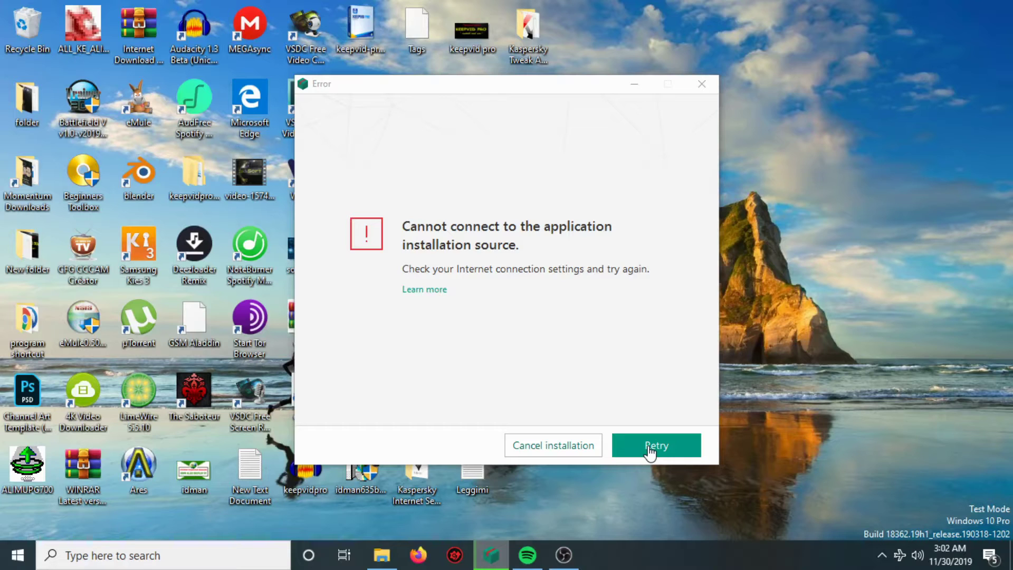
Retry the Kaspersky Internet Security installation, dismiss the GIGABYTE update notification, and finish the installer
left_click(650, 452)
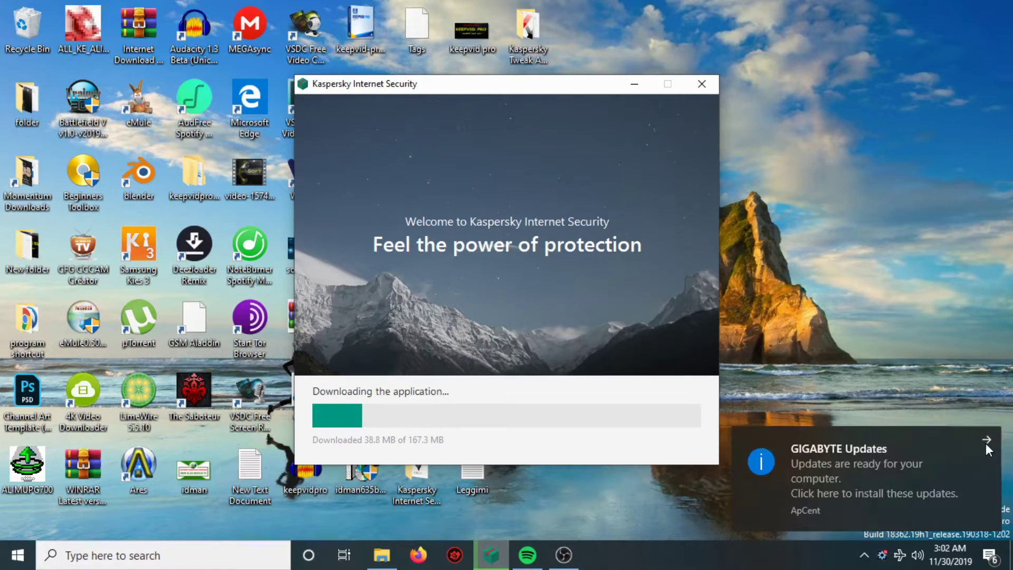
left_click(986, 443)
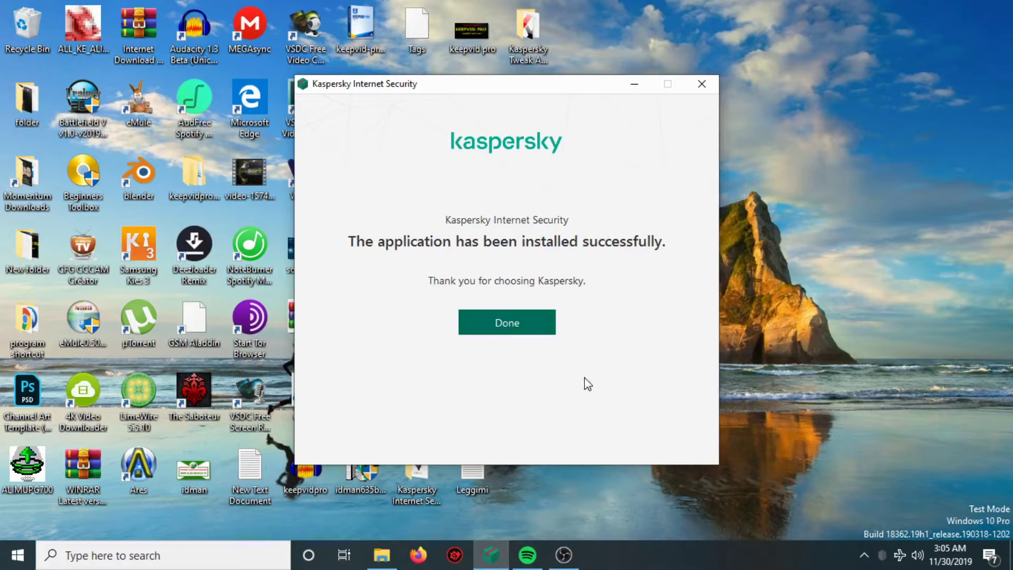
left_click(531, 336)
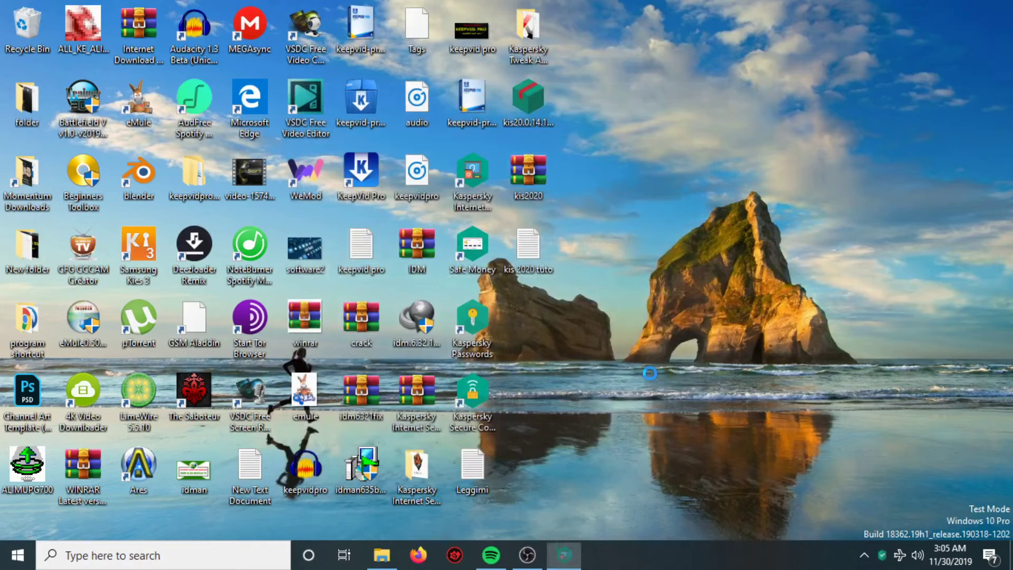
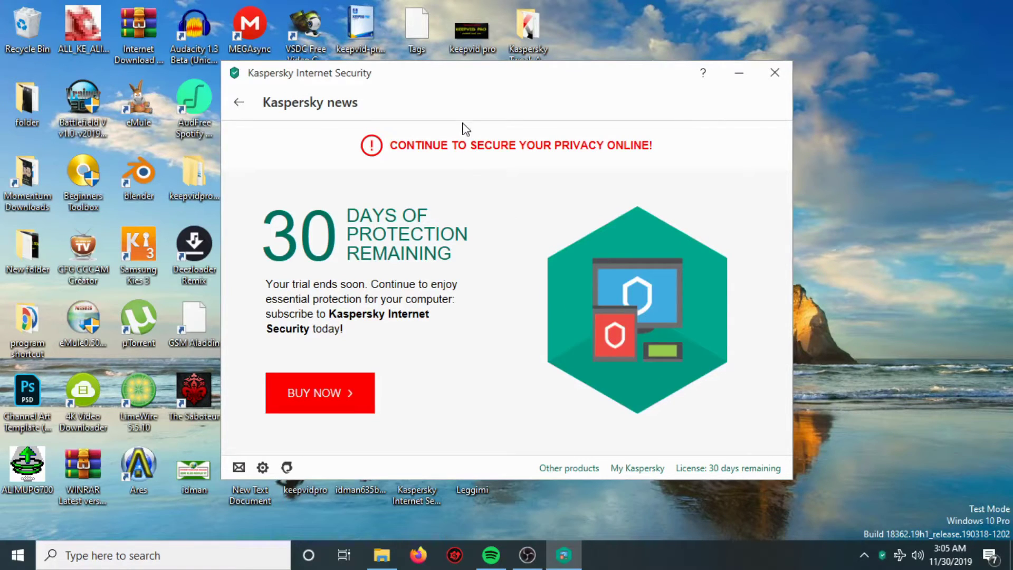
Leave the Kaspersky news page and check the license details, then return to the main view
left_click_drag(466, 97, 526, 104)
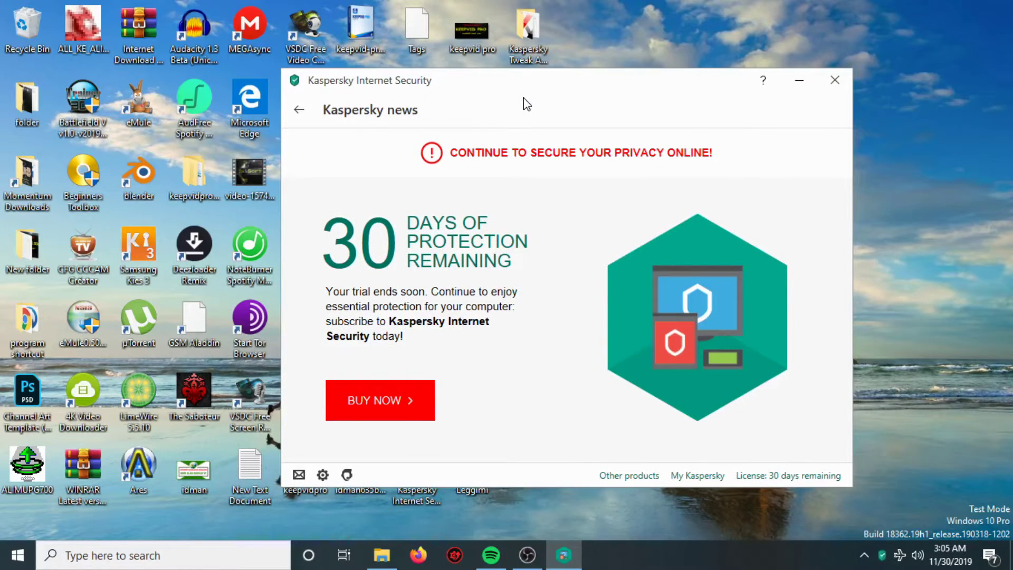
left_click(300, 110)
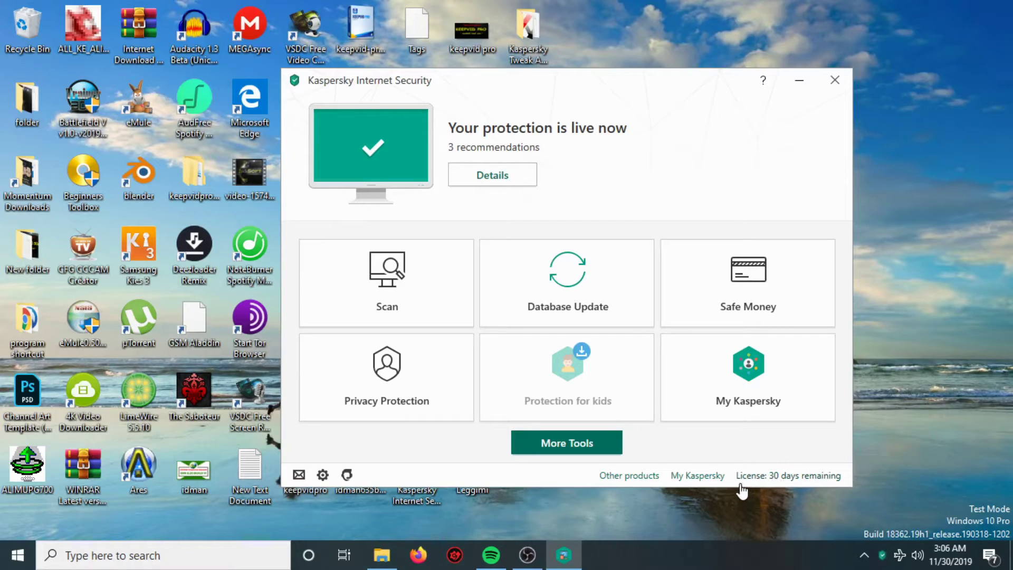
left_click(769, 478)
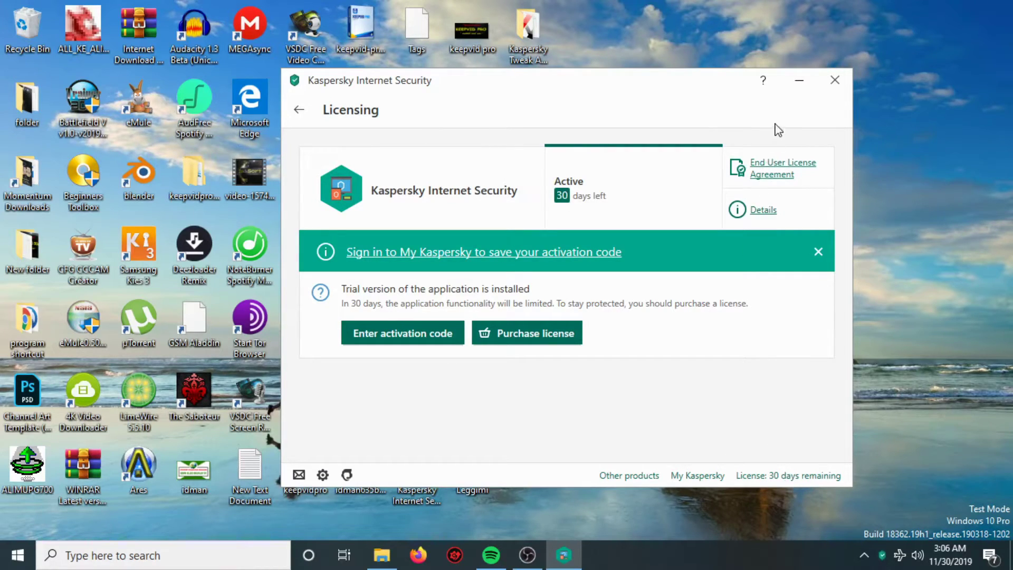
left_click(298, 113)
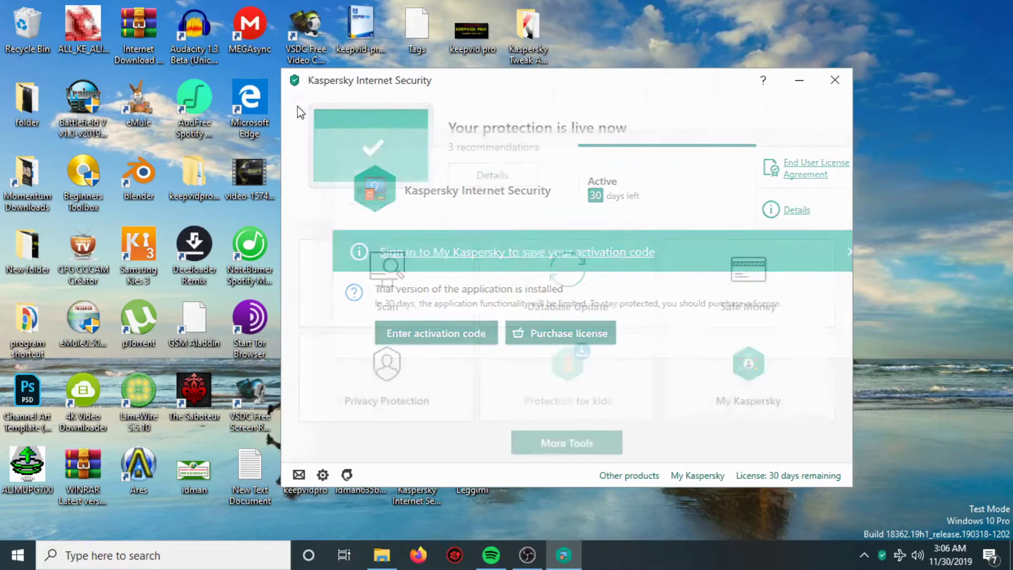
Disable Self-Defense in the additional settings of Kaspersky Internet Security
left_click(323, 475)
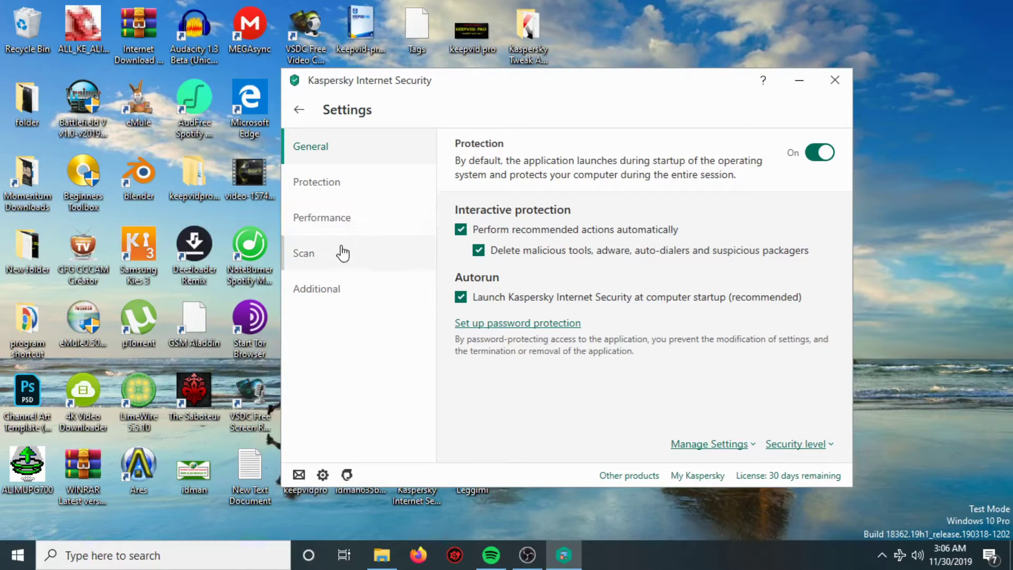
left_click(333, 293)
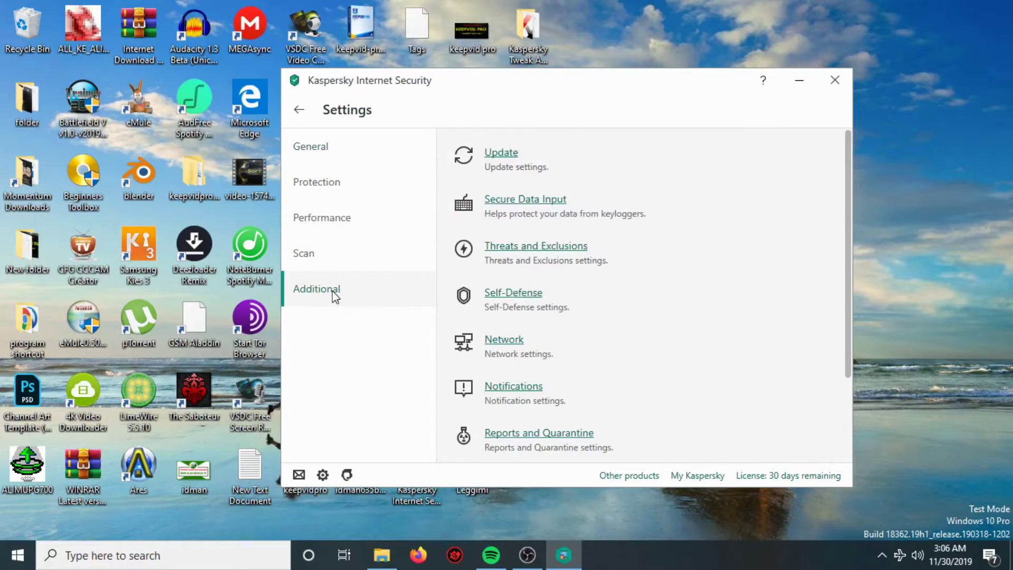
left_click(498, 297)
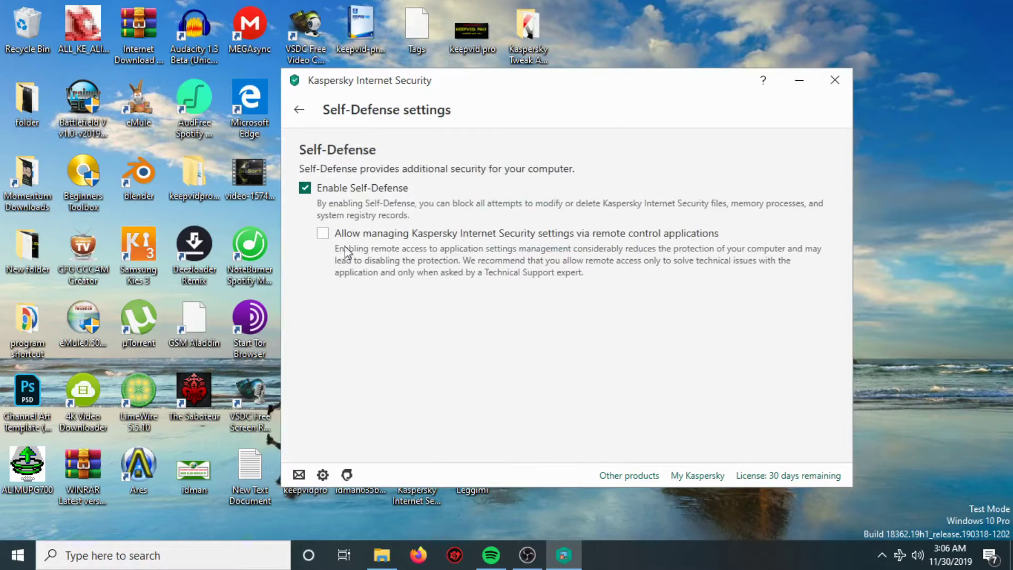
left_click(303, 188)
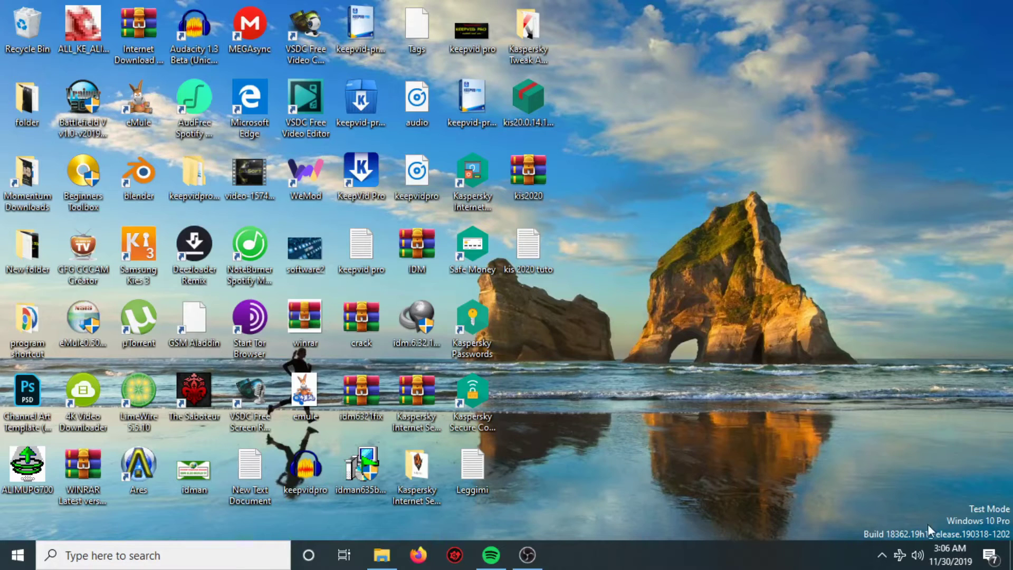
Exit Kaspersky Internet Security completely from the system's notification area
left_click(882, 555)
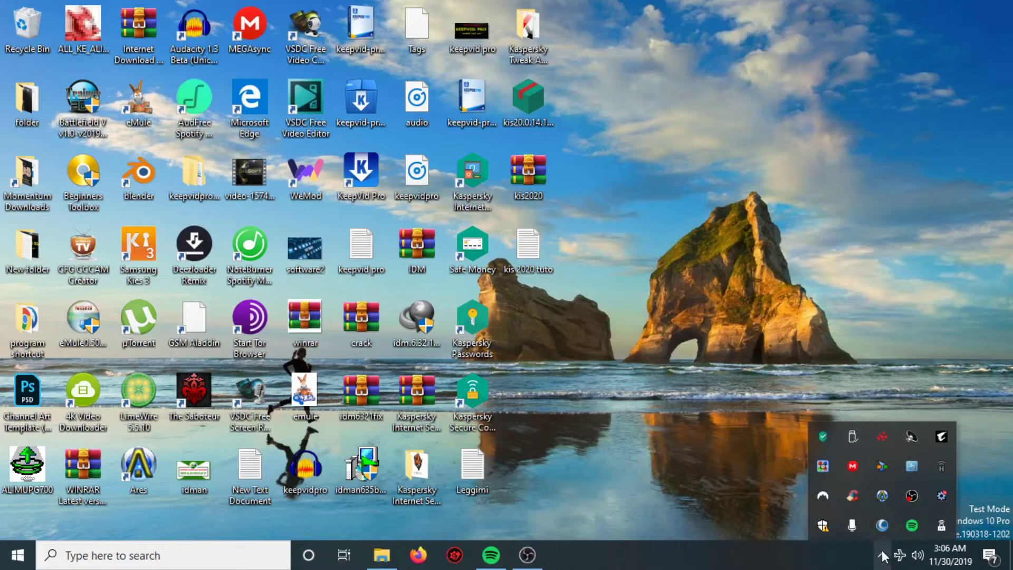
right_click(822, 438)
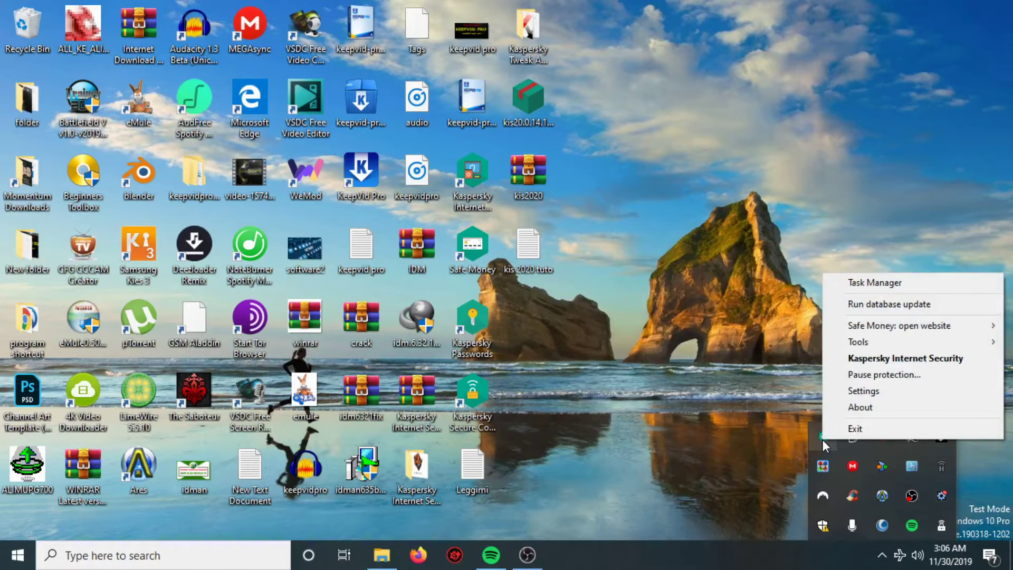
left_click(847, 431)
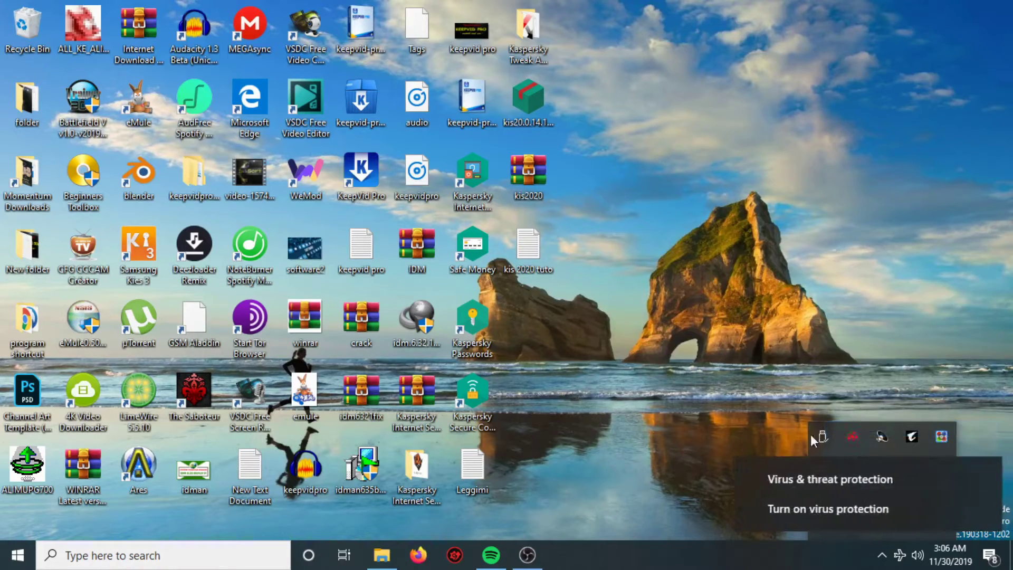
left_click(727, 417)
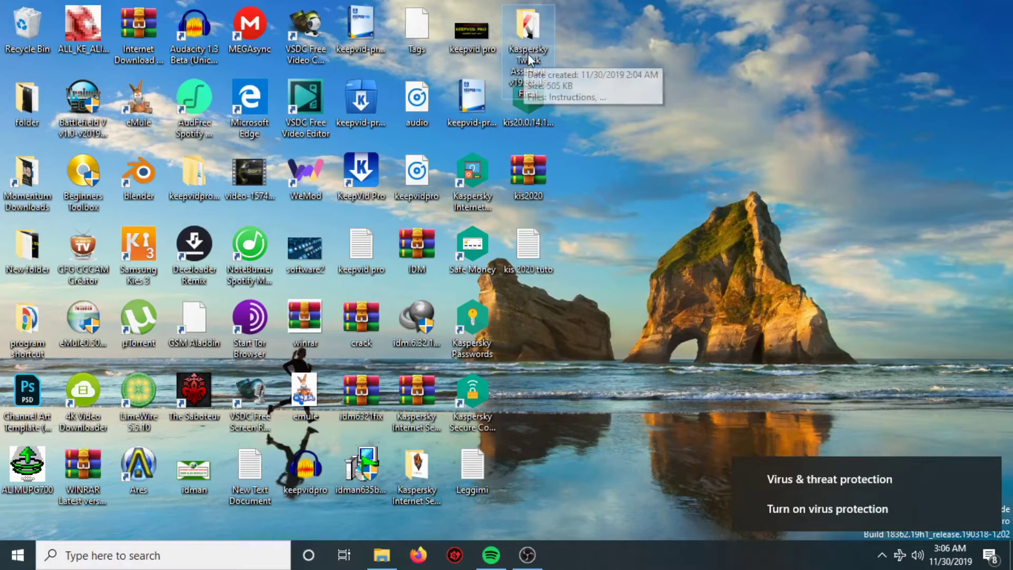
Run Kaspersky Tweak Assistant v19.8.0.15 Final from its desktop folder and agree to reset the Kaspersky product
double_click(528, 32)
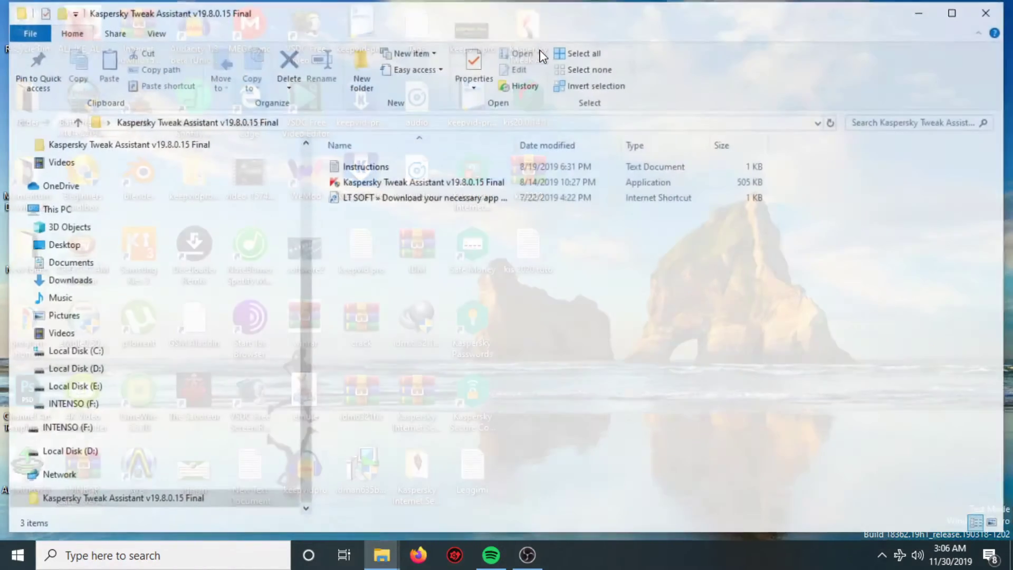
left_click(430, 185)
double_click(431, 185)
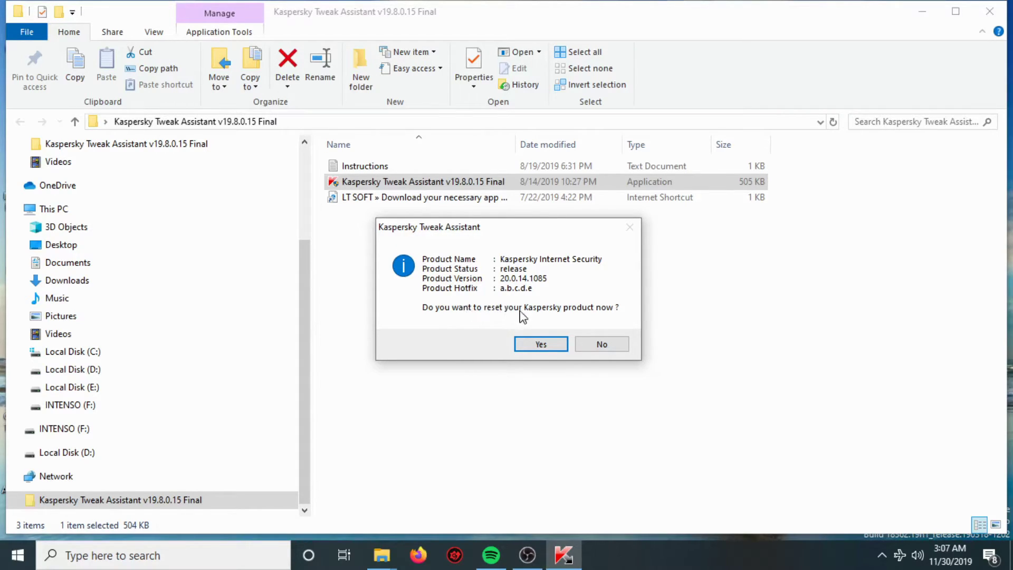
left_click(546, 348)
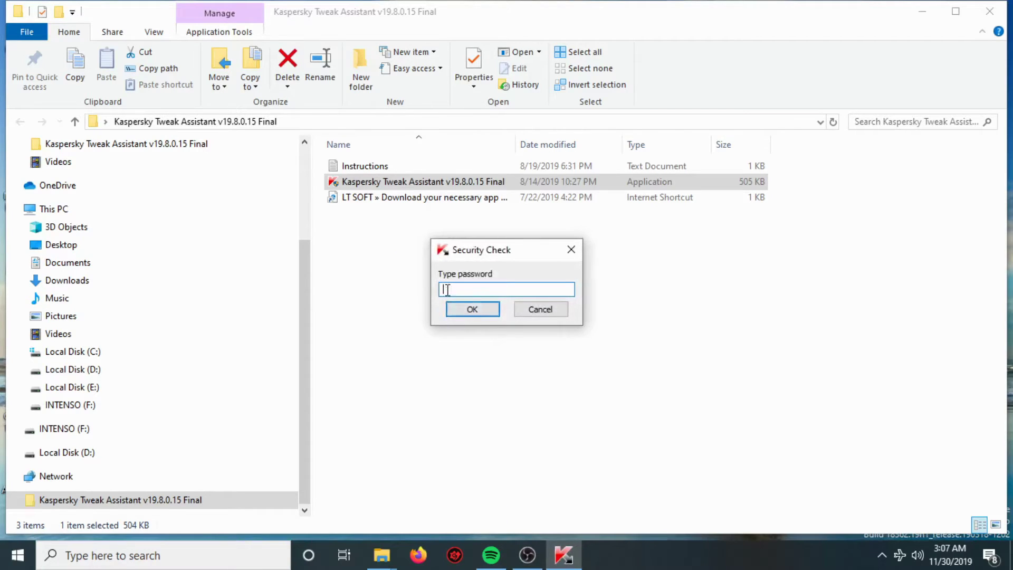
Copy the tool's password from the Instructions text file, close the file and return to the Security Check prompt
double_click(361, 170)
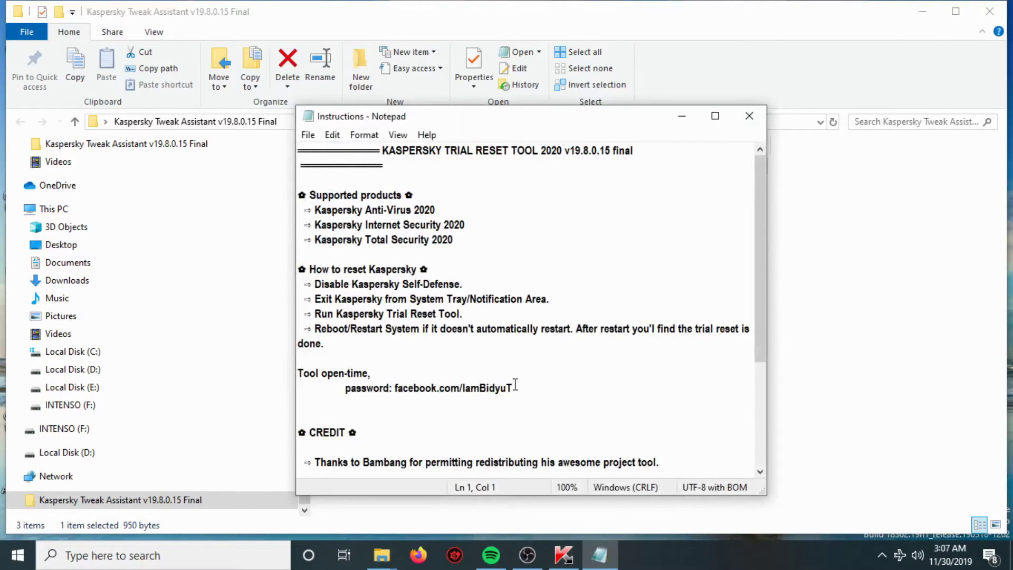
left_click_drag(515, 385, 398, 380)
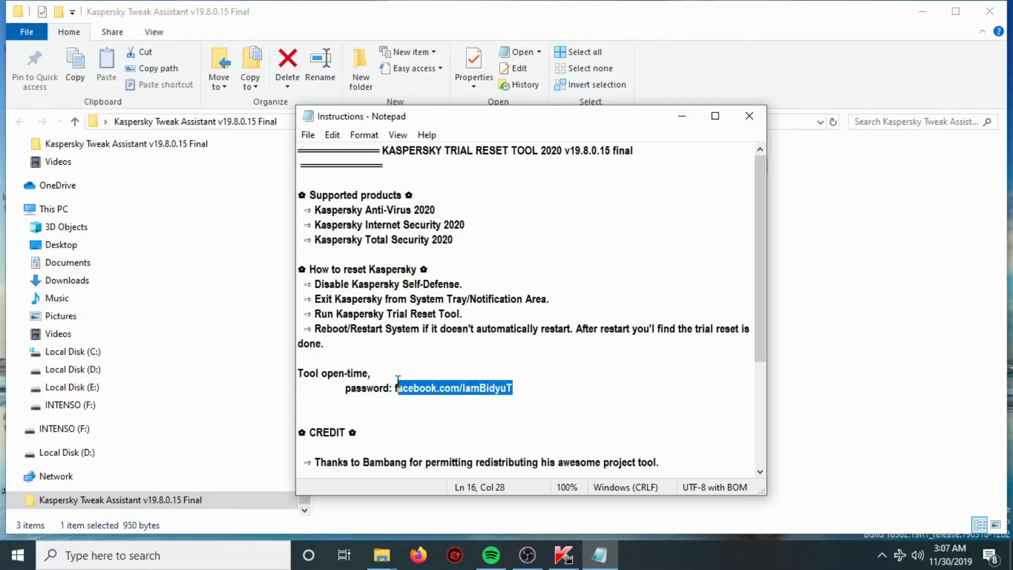
right_click(408, 384)
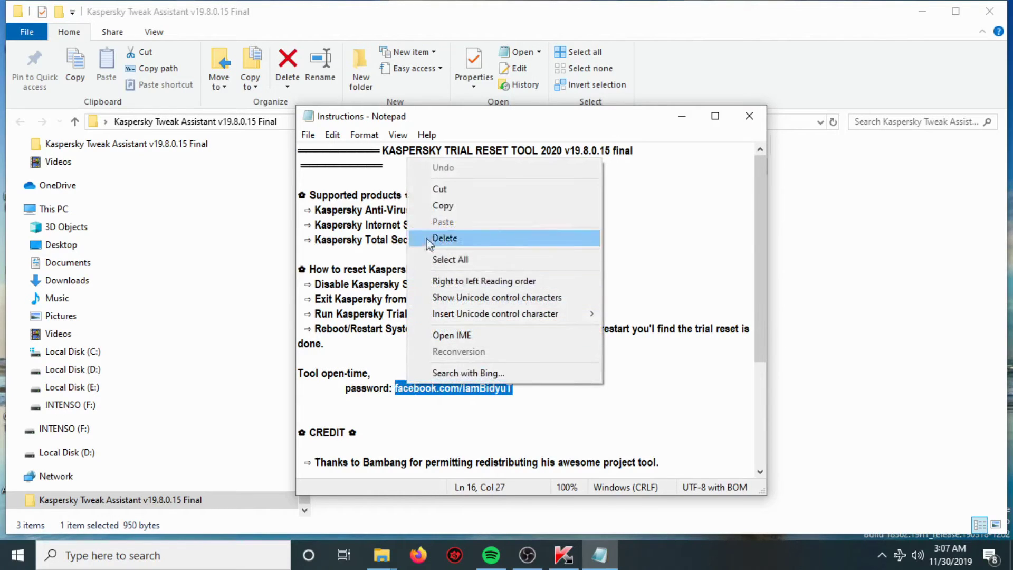
left_click(439, 206)
left_click(749, 116)
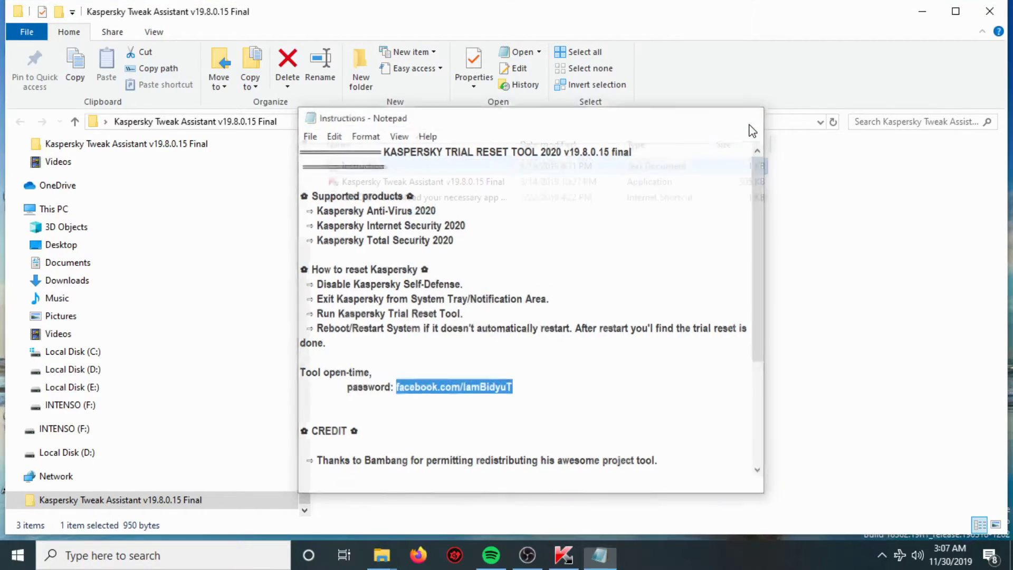
left_click(564, 555)
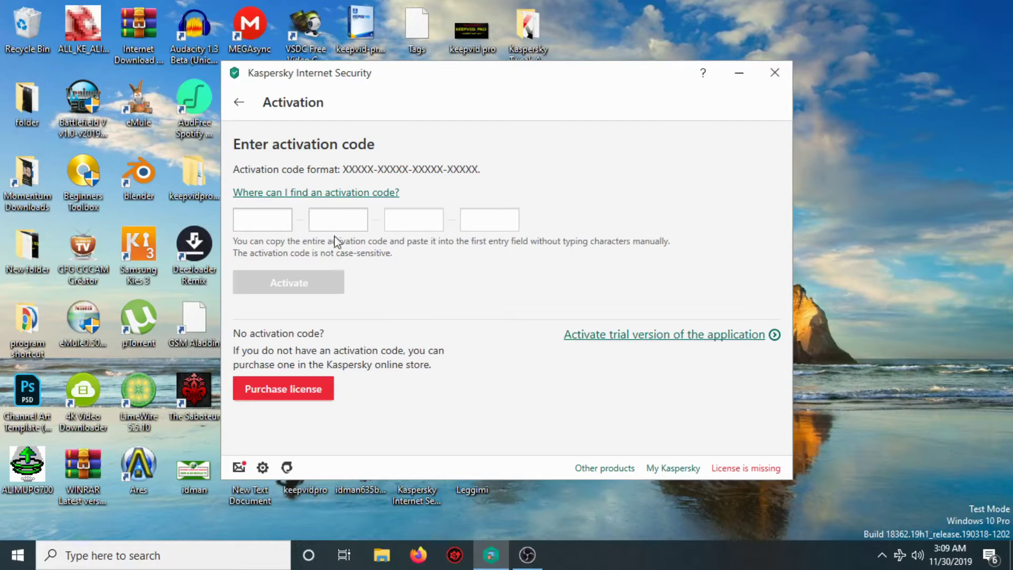
Try to activate the trial version of Kaspersky Internet Security
left_click(559, 336)
left_click(629, 343)
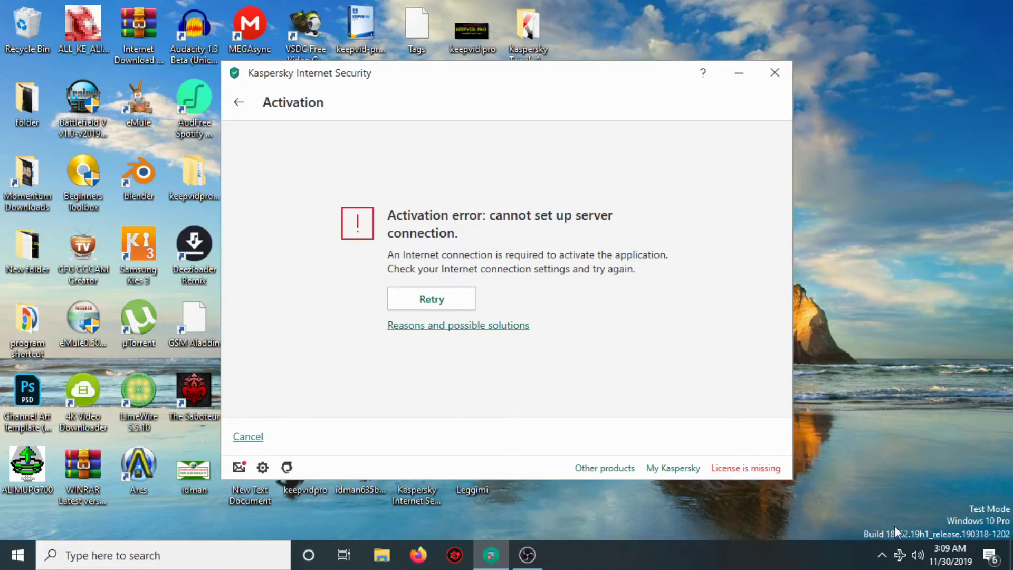
Connect the computer to the TP-LINK_2052 Wi-Fi network and dismiss the insecure connection notification
left_click(904, 562)
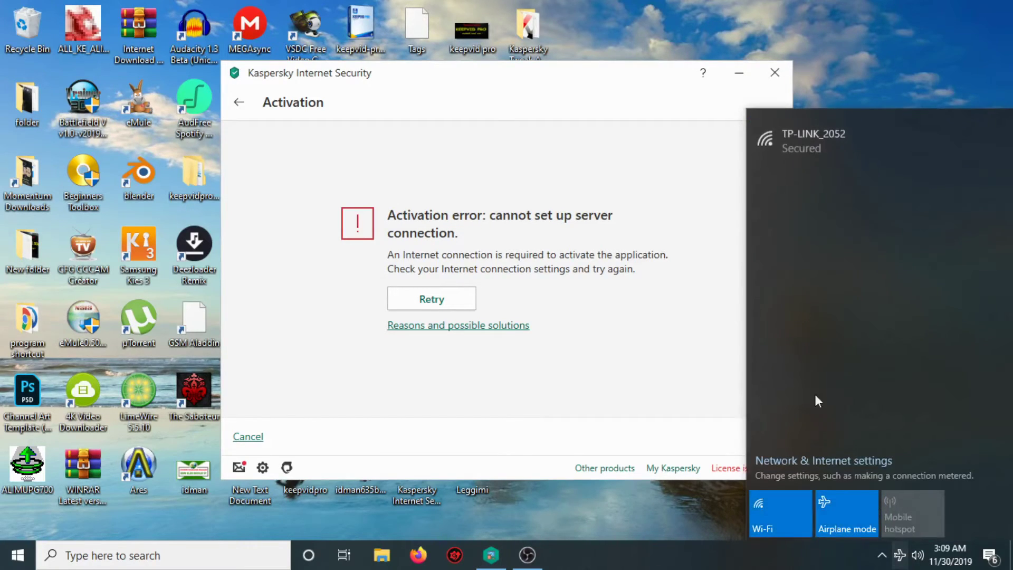
left_click(812, 147)
left_click(905, 204)
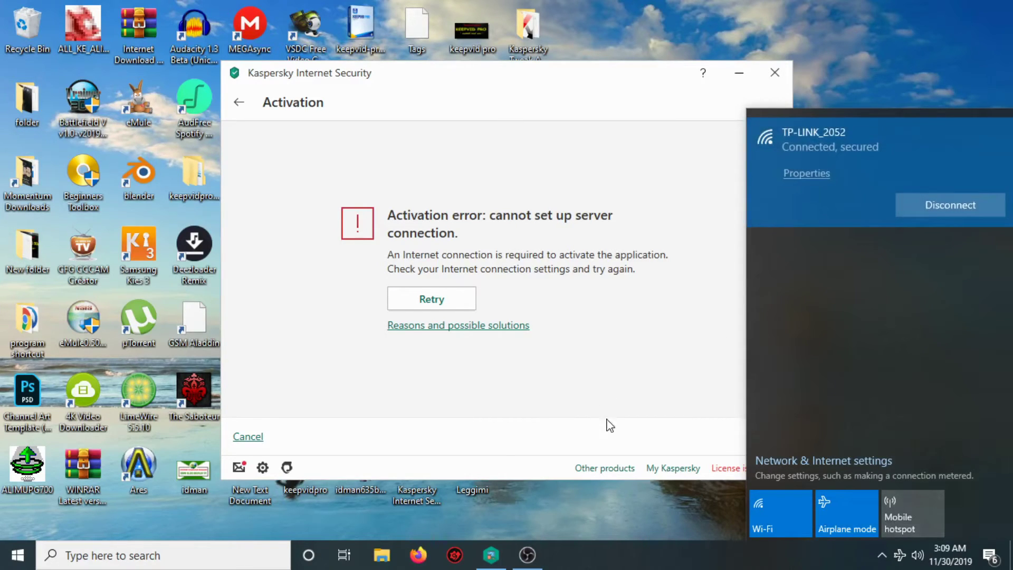
left_click(610, 439)
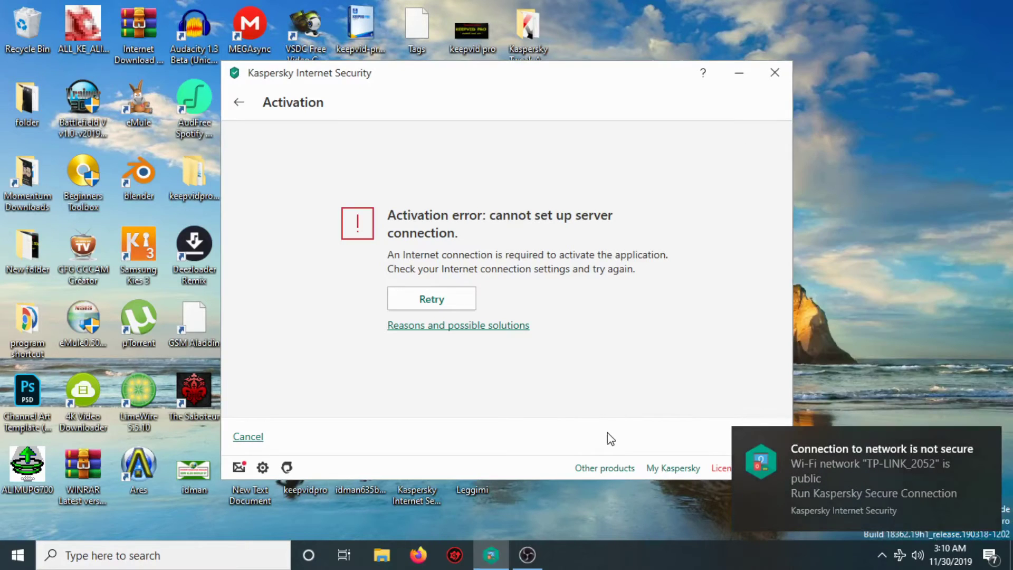
left_click(983, 440)
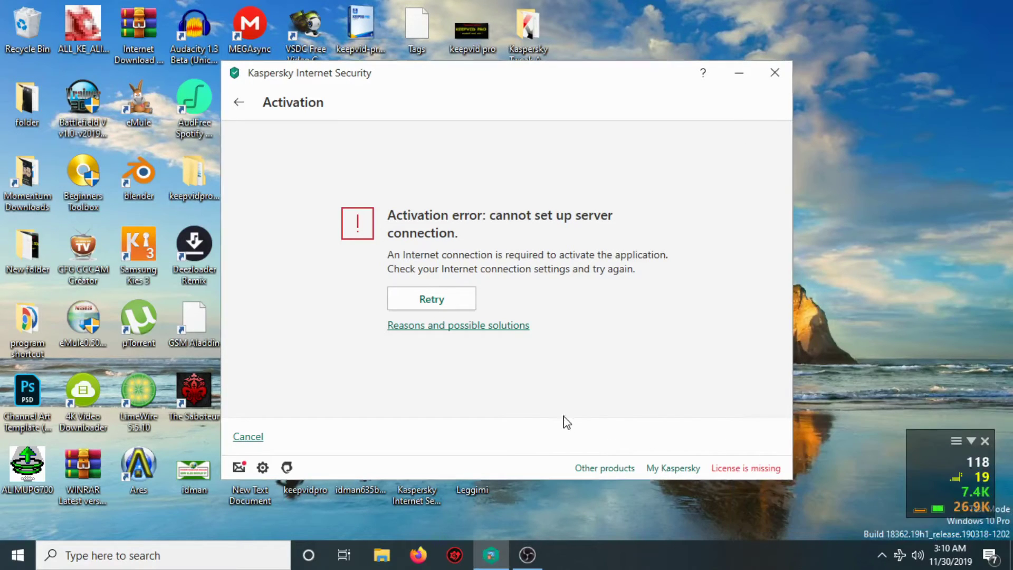
Retry the trial activation, skip signing in to a My Kaspersky account and finish the activation
left_click(431, 301)
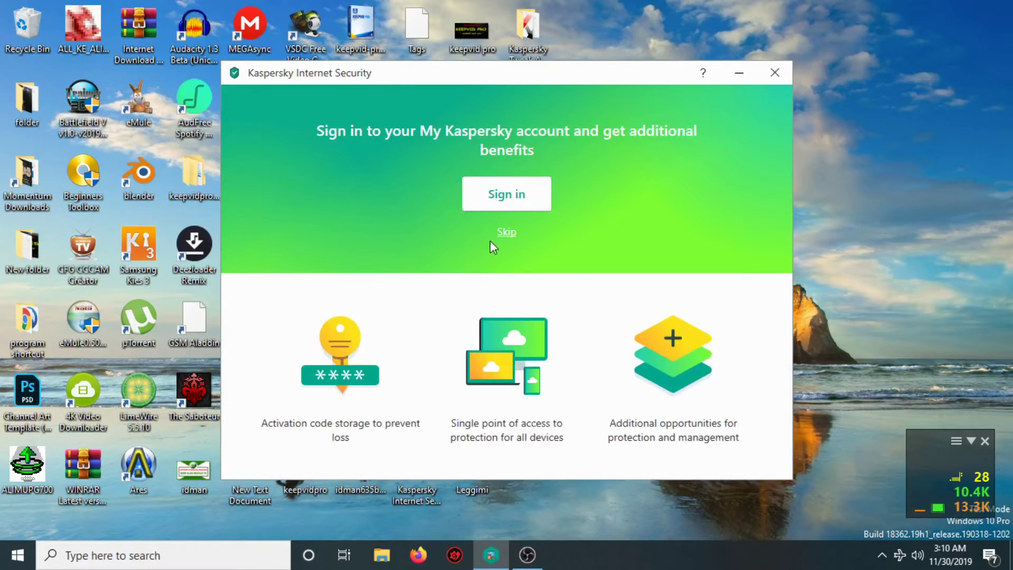
left_click(506, 229)
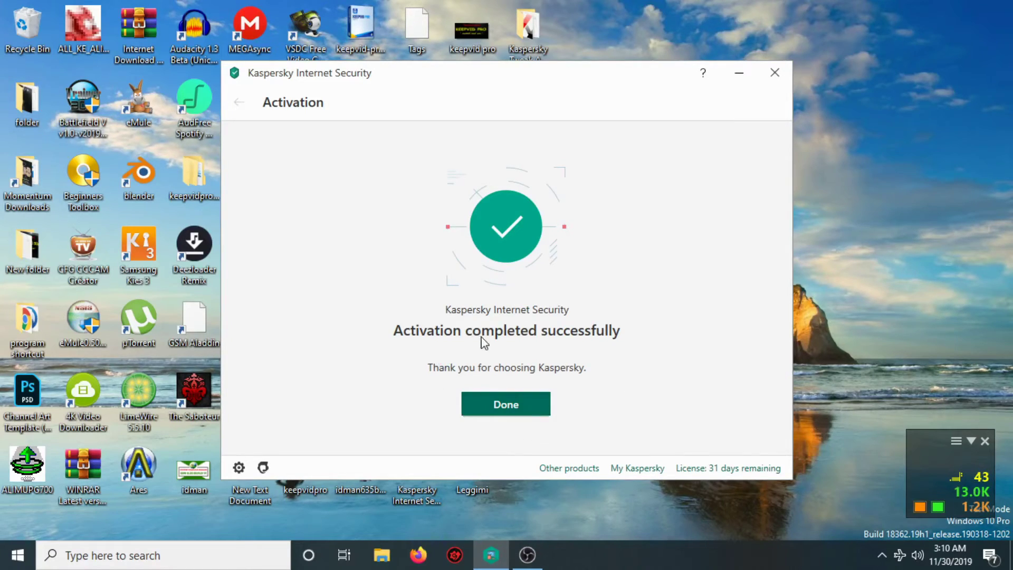
left_click(507, 404)
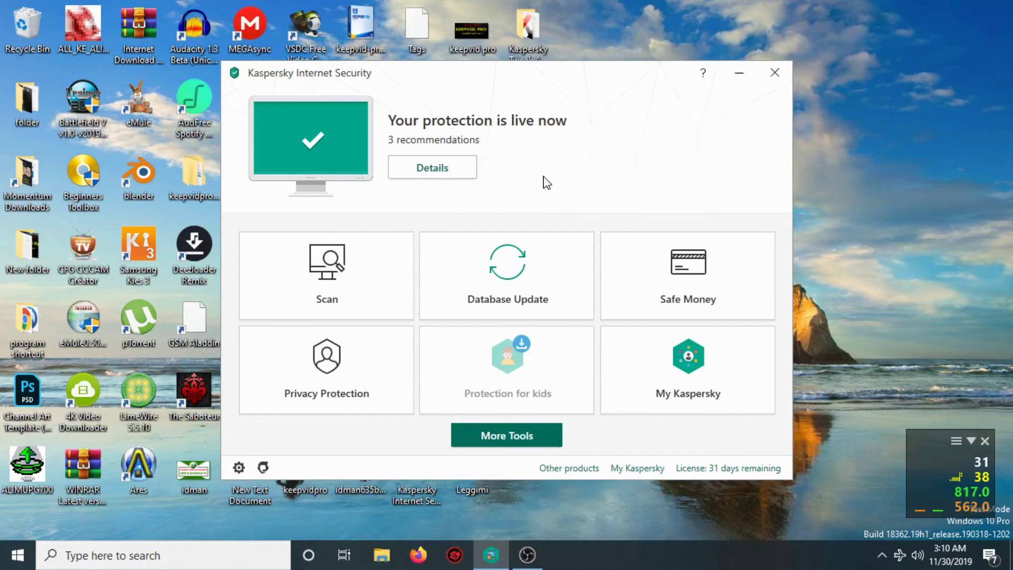
Run a database update, dismiss the overlapping pop-ups and enable Kaspersky Secure Connection protection for the public Wi-Fi network
left_click(521, 297)
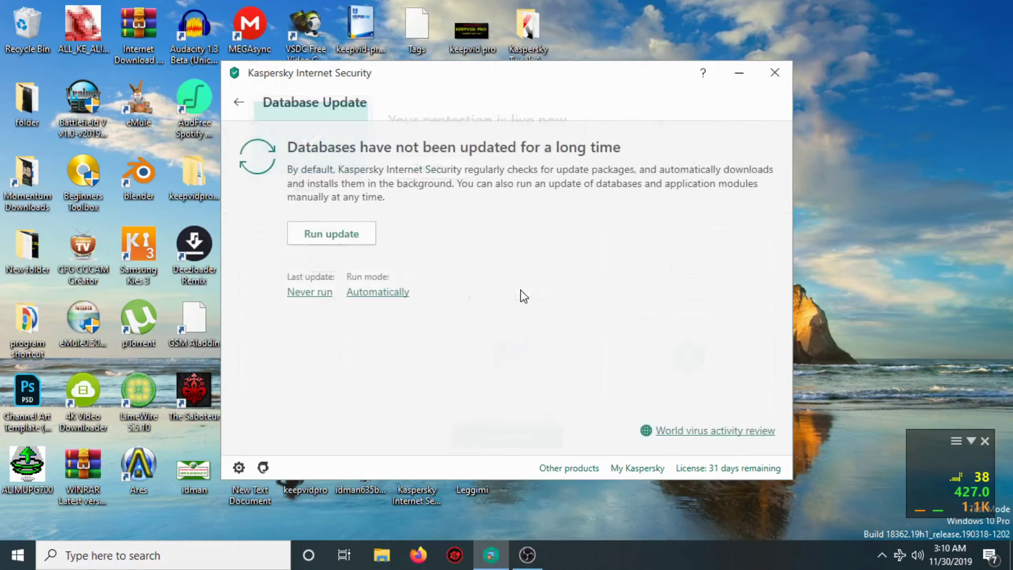
left_click(333, 234)
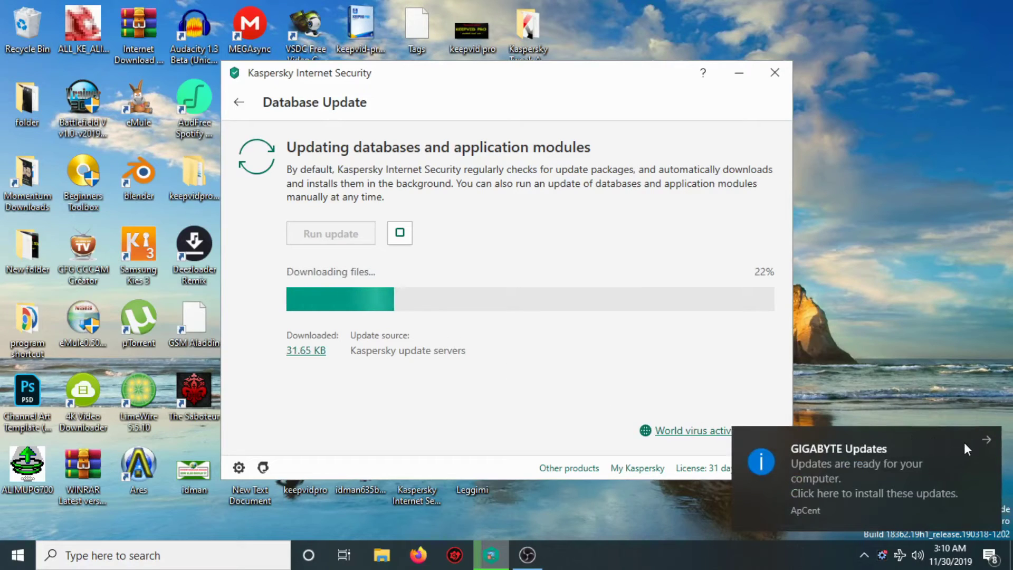
left_click(984, 441)
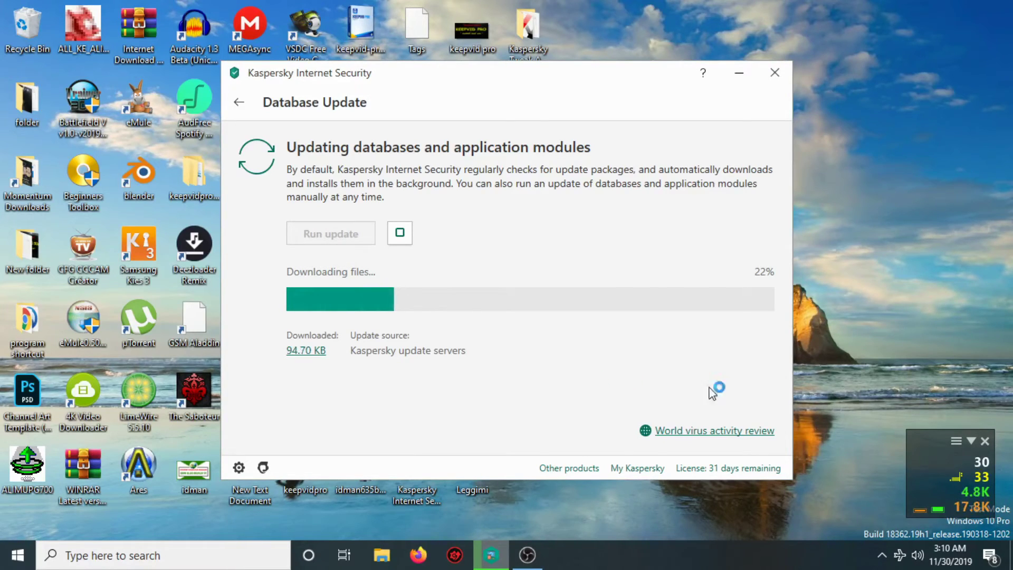
left_click(985, 440)
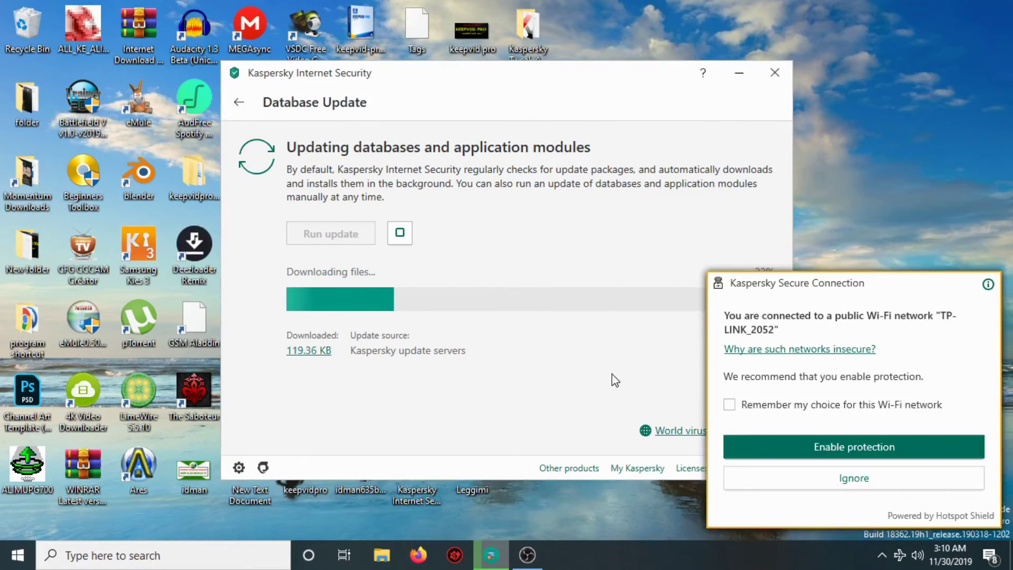
left_click(813, 449)
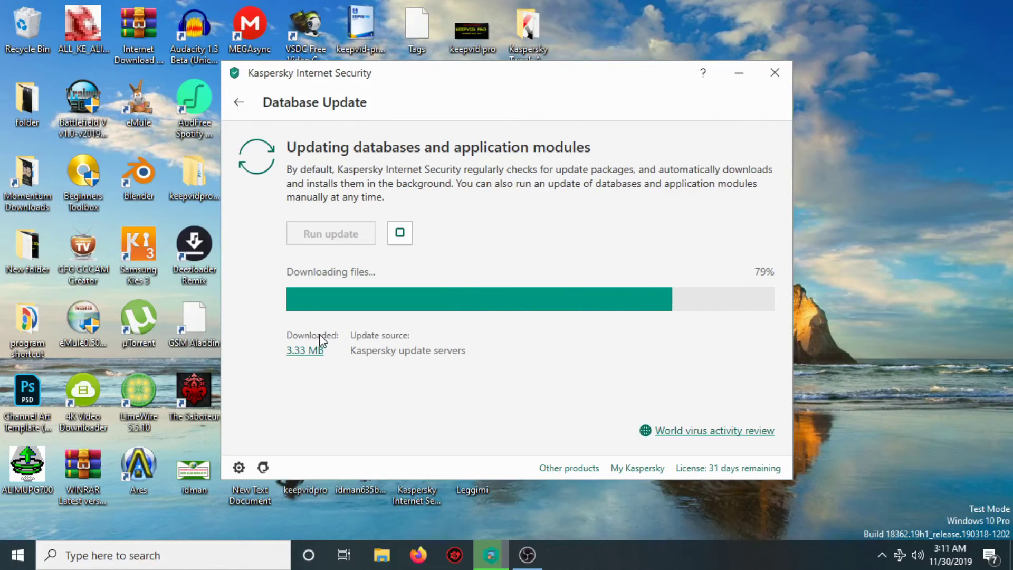
Return from the database update to the main view, then close the Kaspersky window and the network monitor overlay
left_click(239, 101)
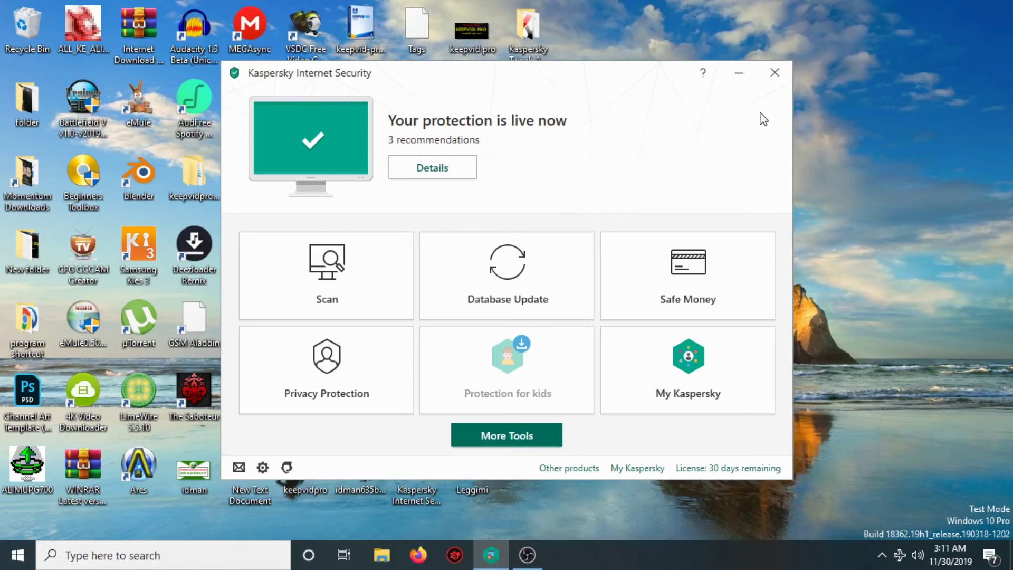
left_click(776, 74)
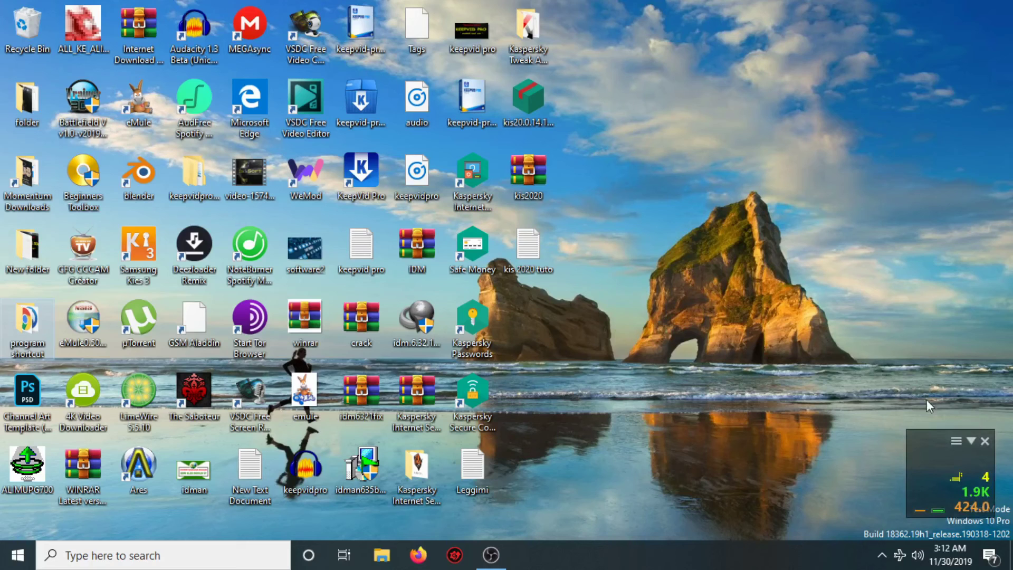
left_click(985, 442)
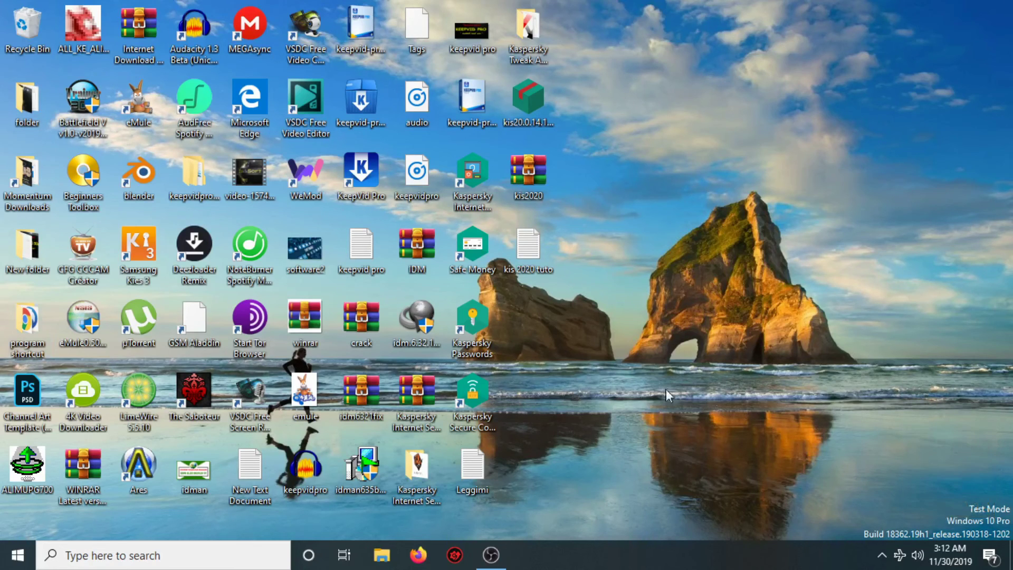